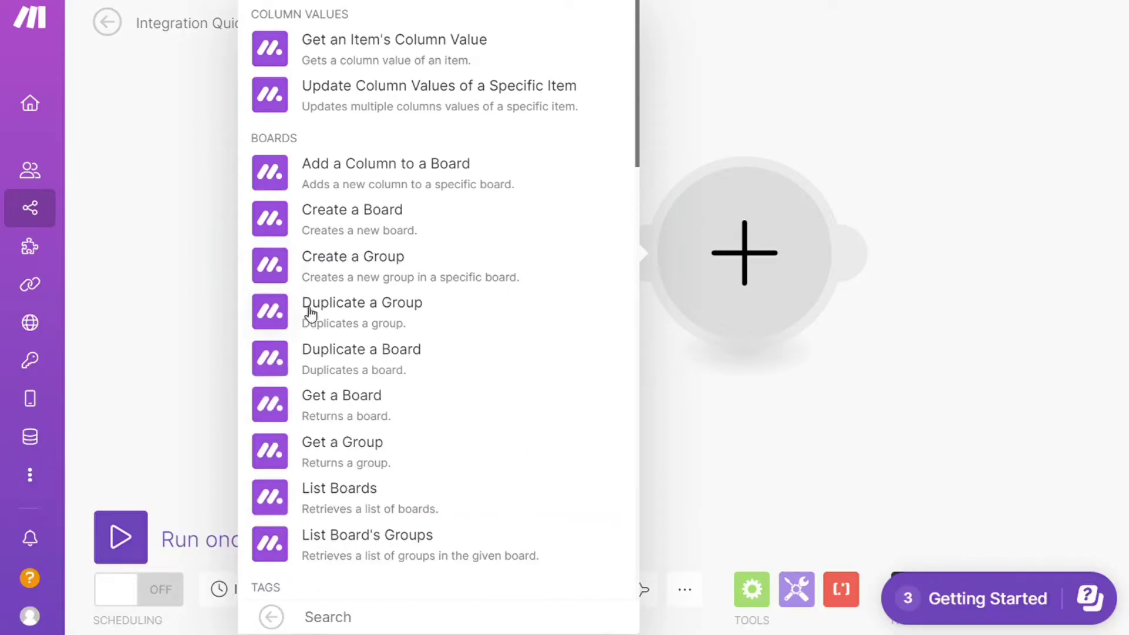
Add the chosen Monday module to the scenario and dismiss its connection dialog.
left_click(371, 451)
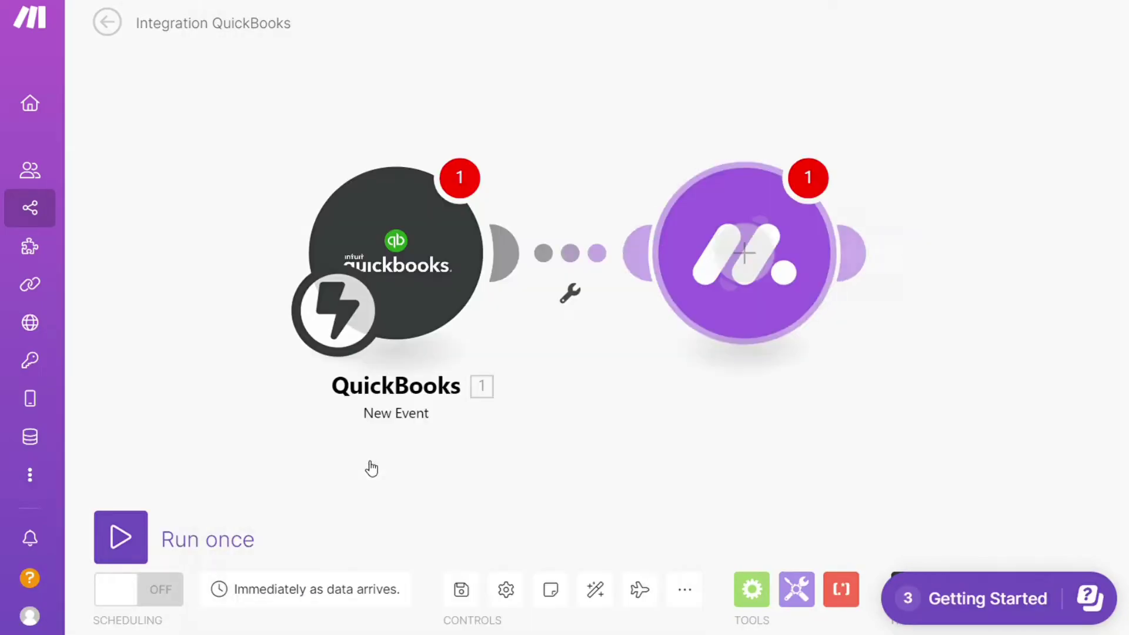
left_click(638, 494)
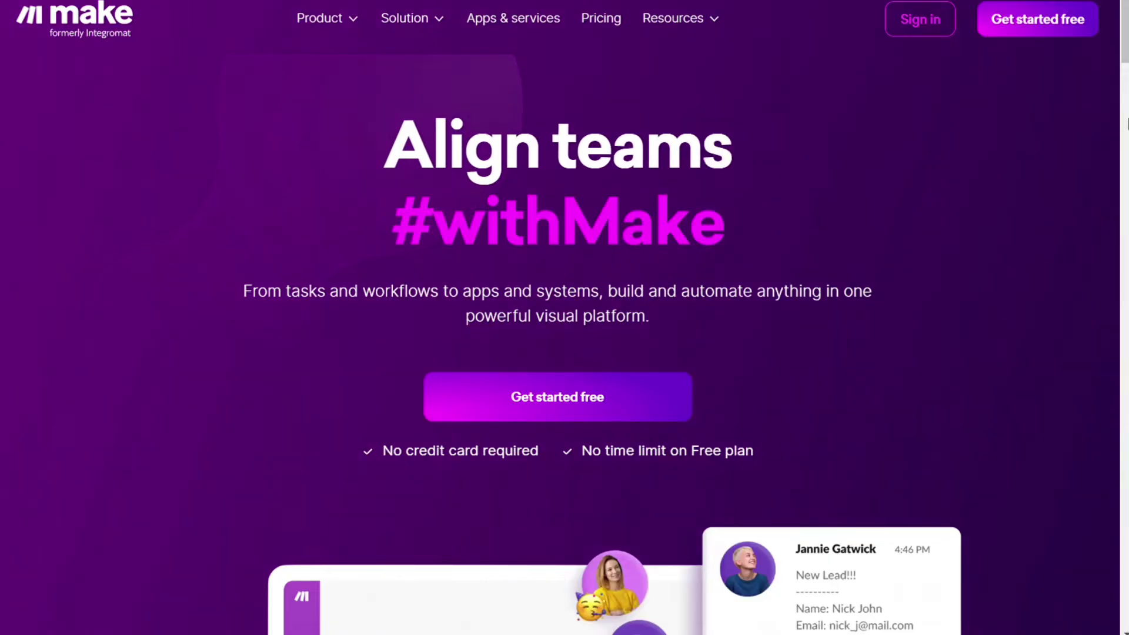
scroll(565, 318, "down", 3)
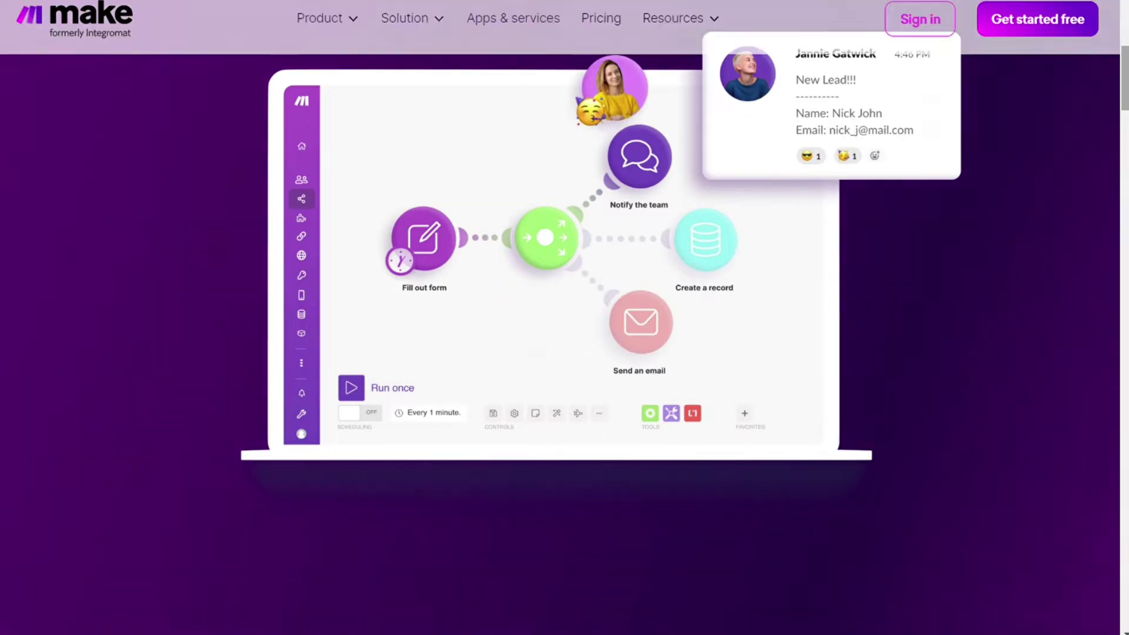
scroll(565, 317, "up", 4)
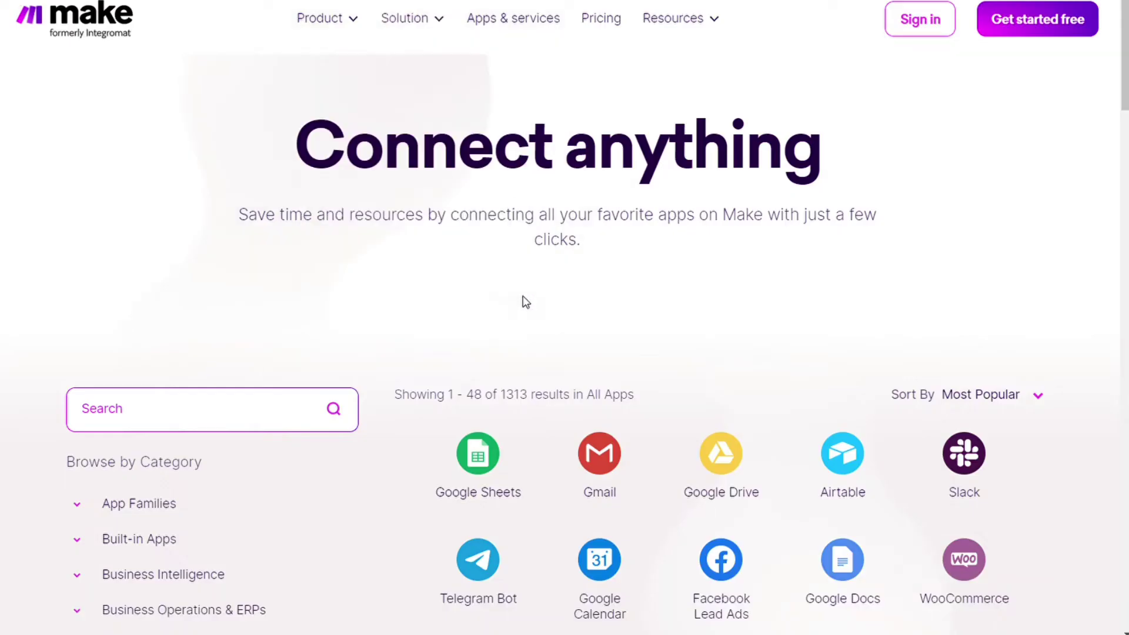
left_click_drag(501, 398, 524, 399)
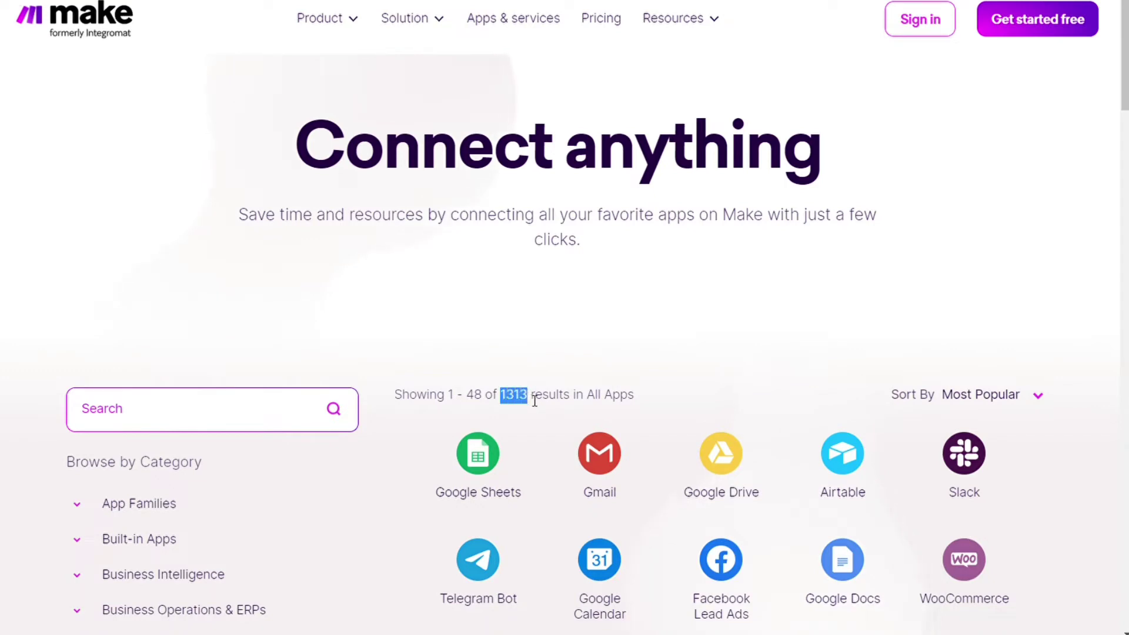
left_click(675, 360)
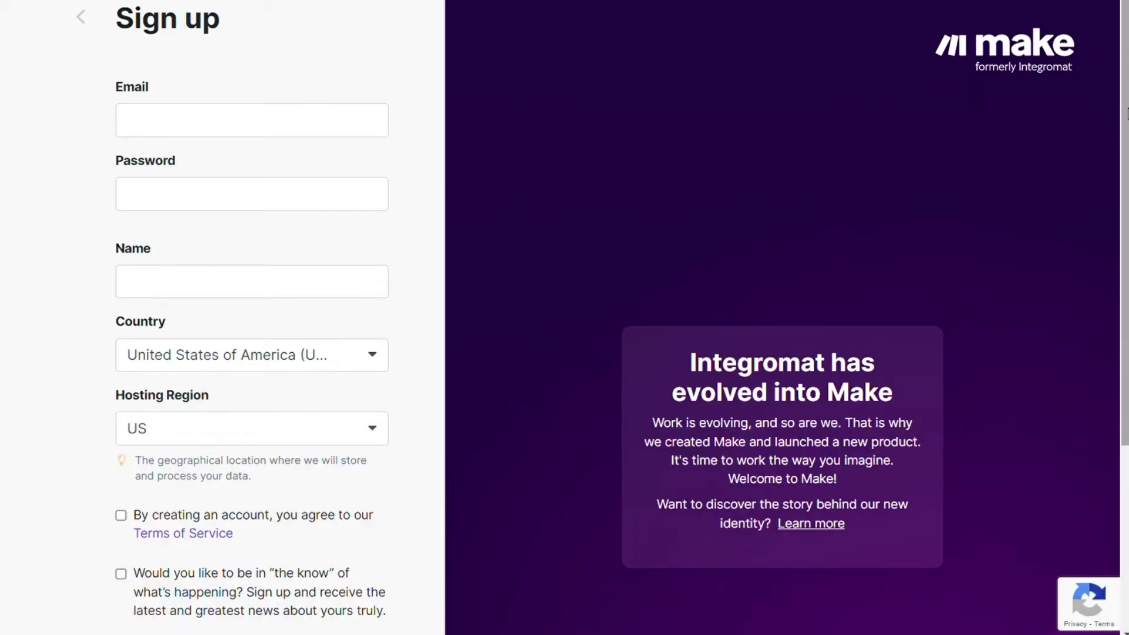
scroll(1104, 287, "down", 3)
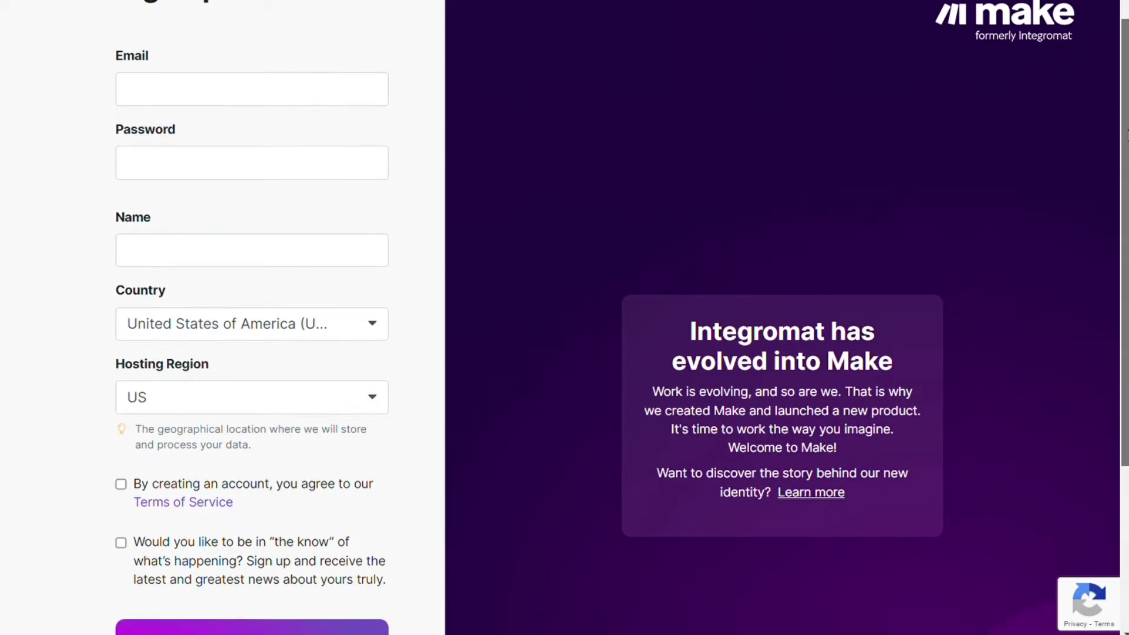
scroll(1104, 286, "down", 1)
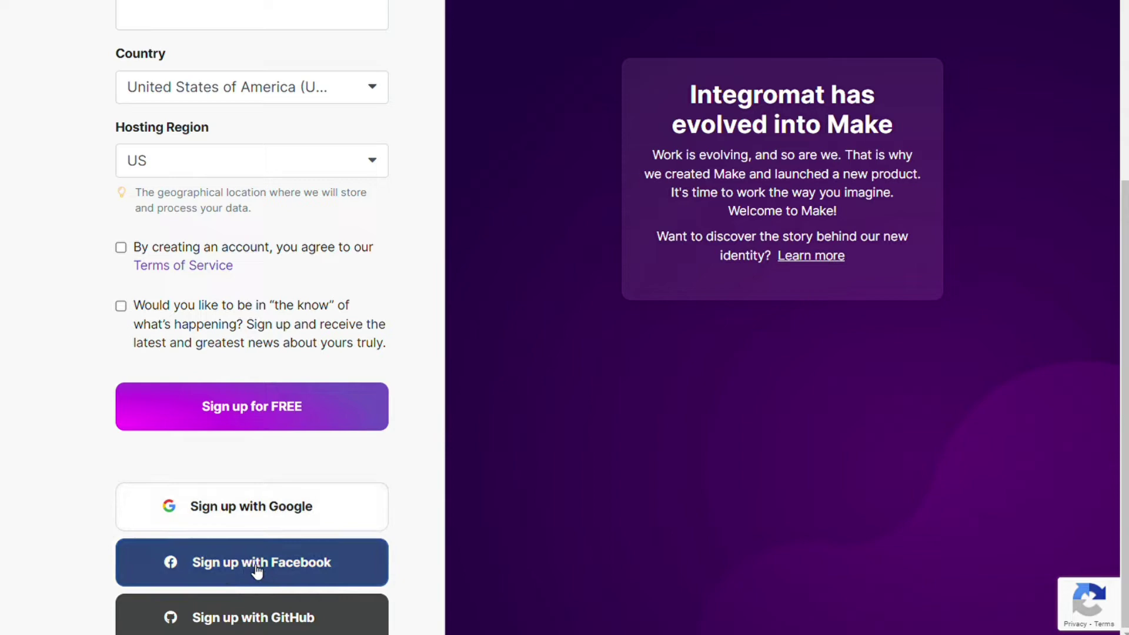
Sign up with a GitHub account to reach the My Organization dashboard.
left_click(254, 617)
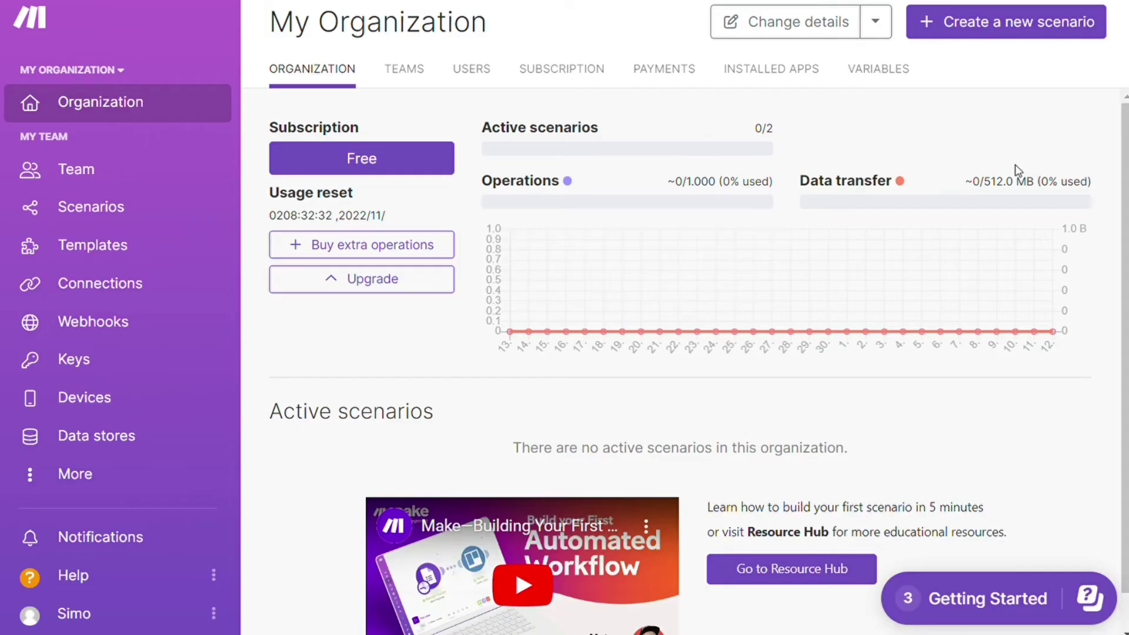
Create a new scenario and bring up the app list for its first module.
left_click(1013, 28)
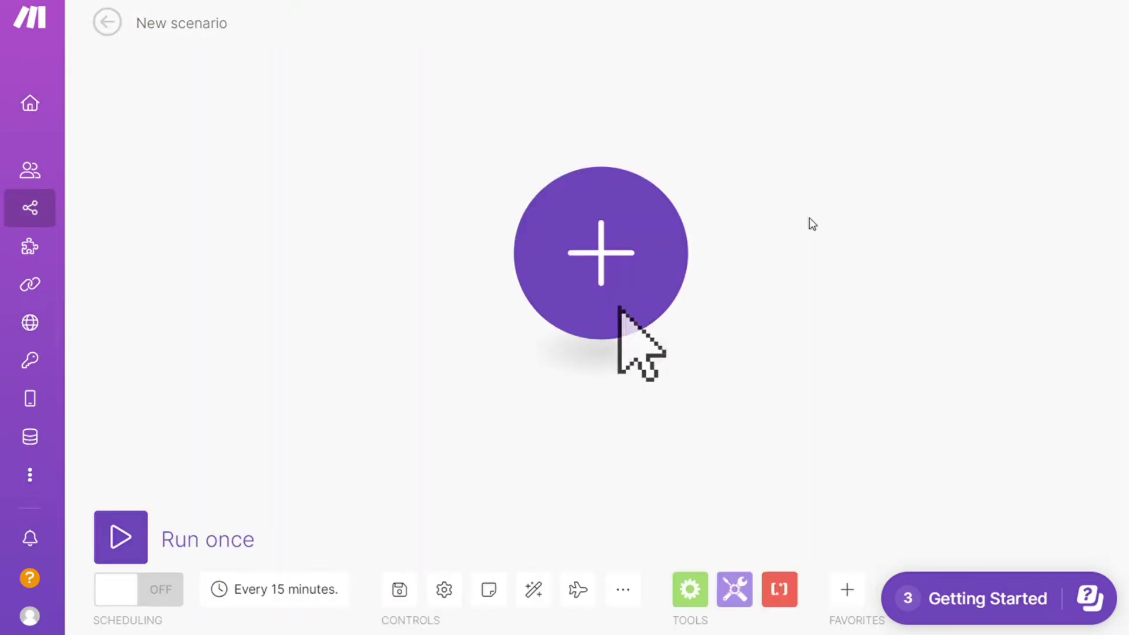
left_click(605, 275)
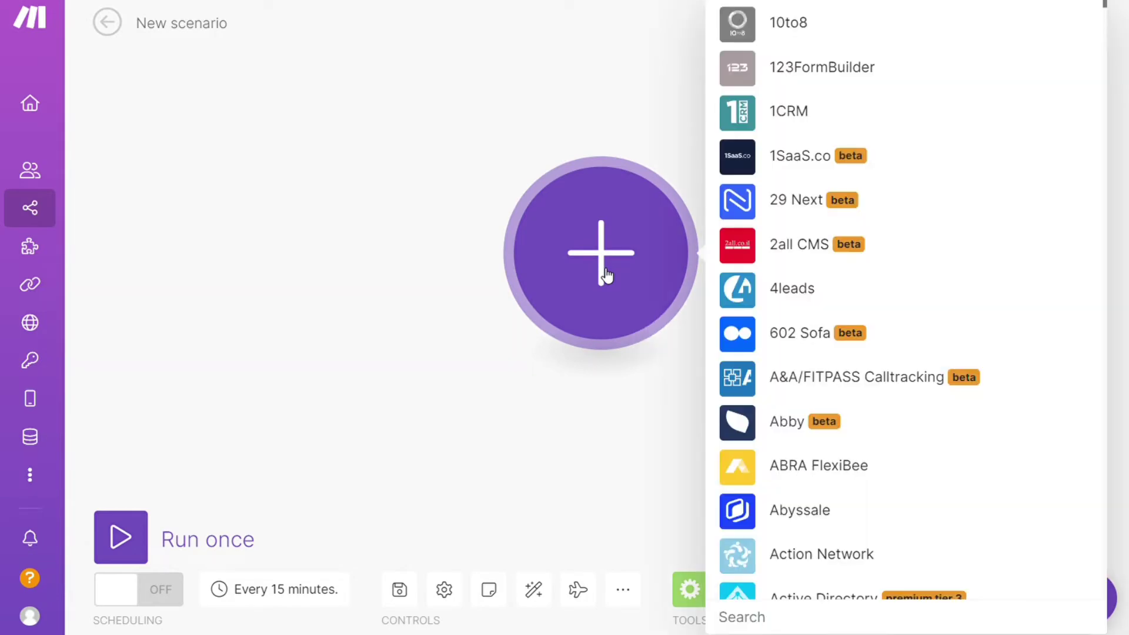
type("quickbooks")
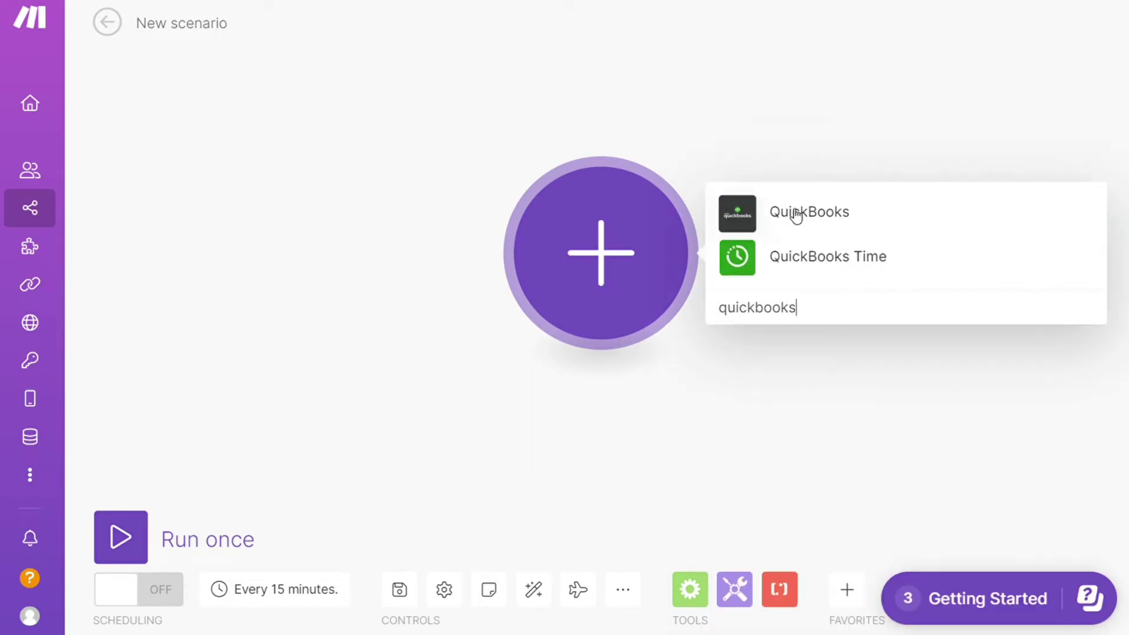
Make QuickBooks New Event the scenario's trigger module.
left_click(808, 213)
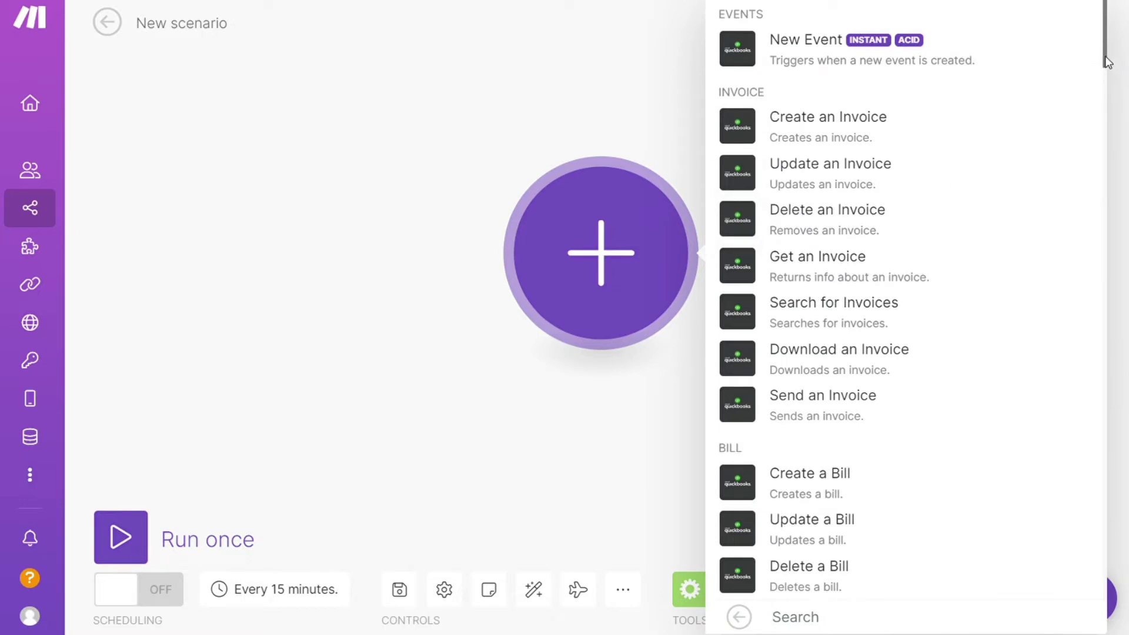
mouse_move(1107, 62)
left_mouse_down()
mouse_move(1124, 343)
mouse_move(1088, 54)
left_mouse_up()
left_click(812, 47)
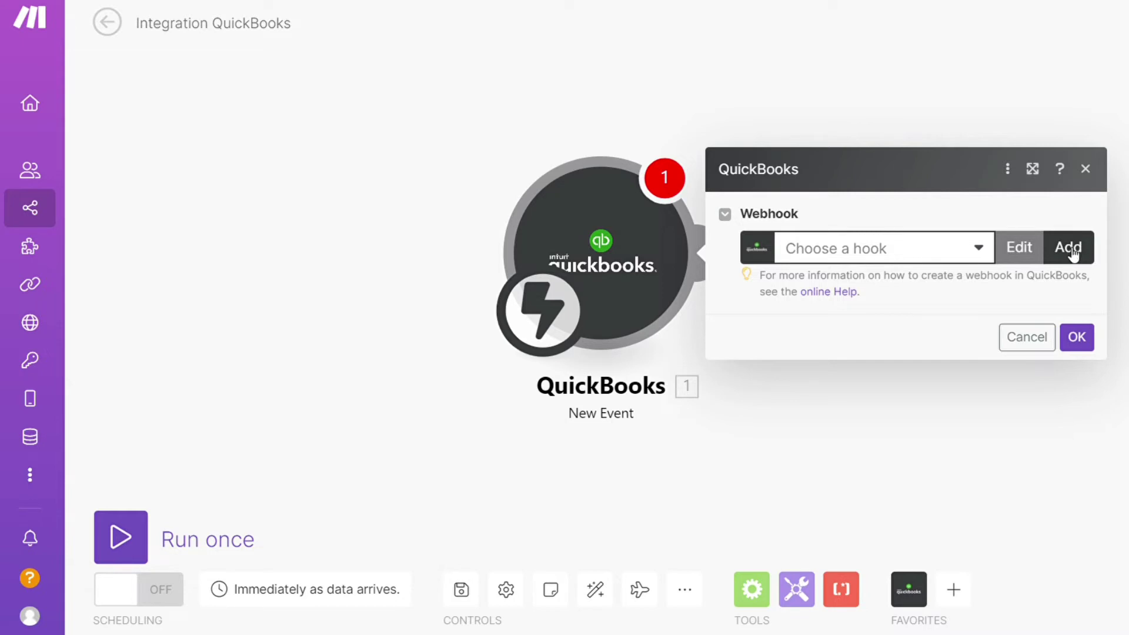
Add a Monday Create a Group module after the QuickBooks trigger, without configuring a connection.
left_click(895, 438)
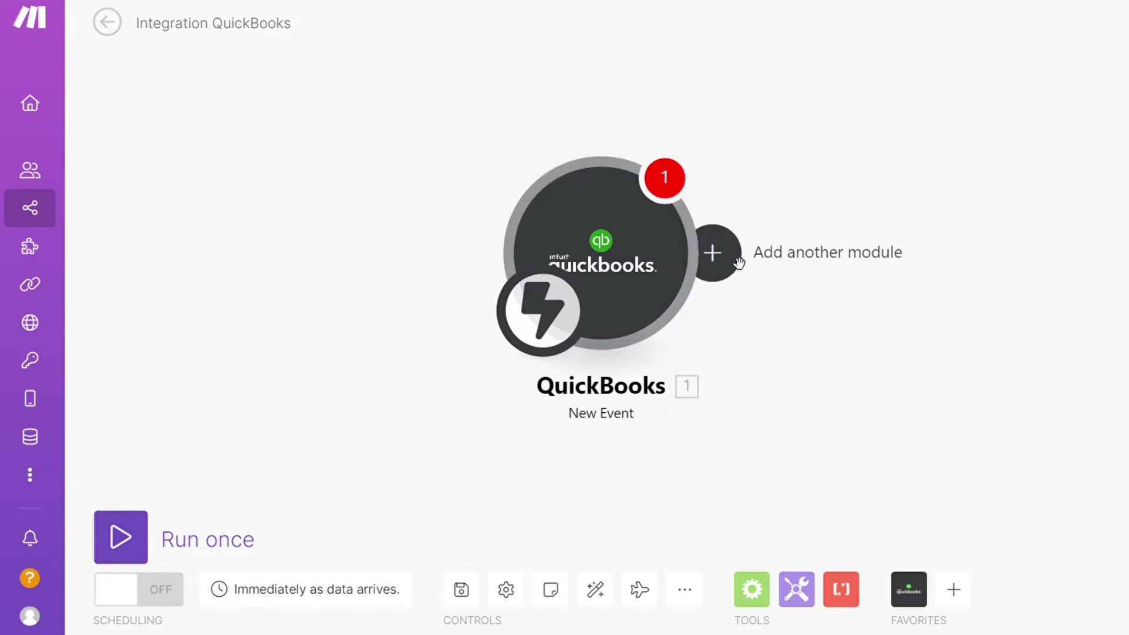
left_click(716, 252)
type("mon")
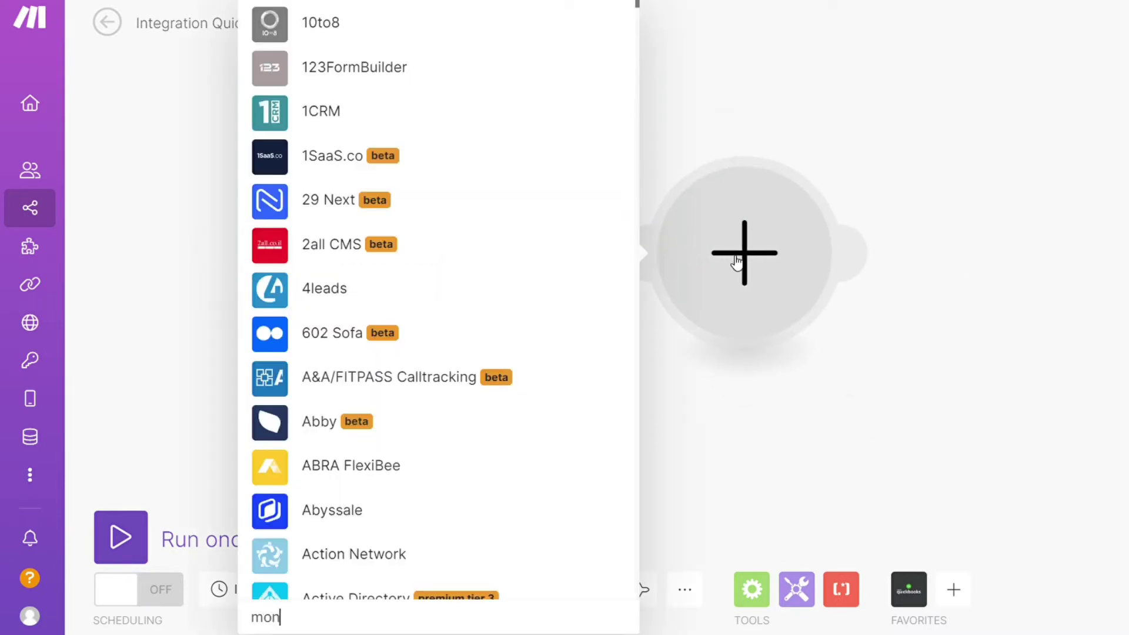
type("day")
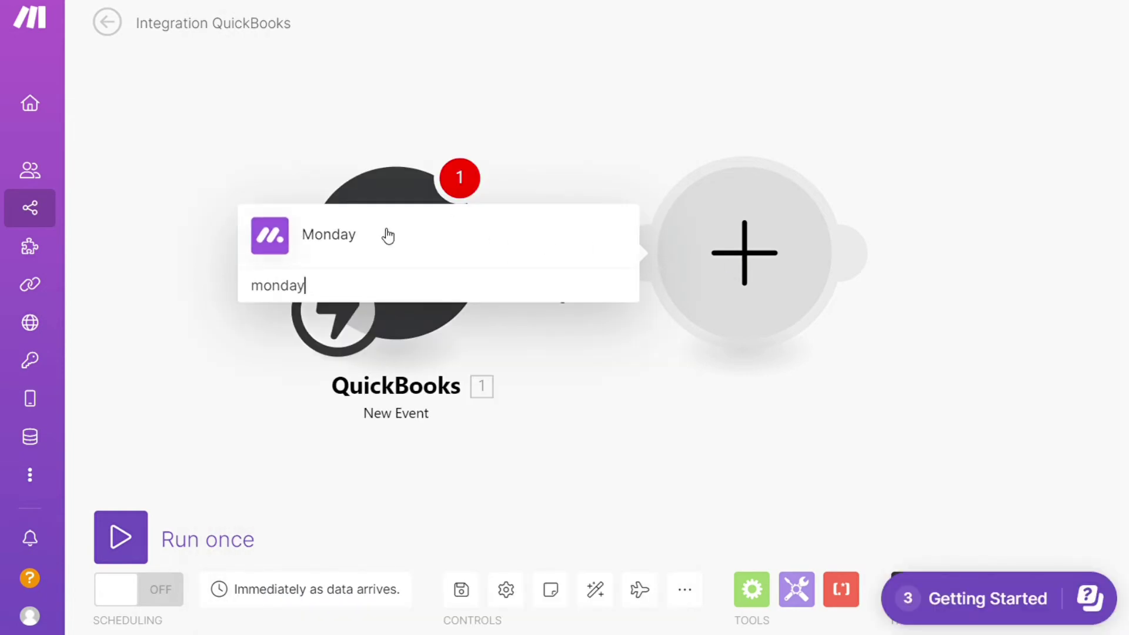
left_click(328, 233)
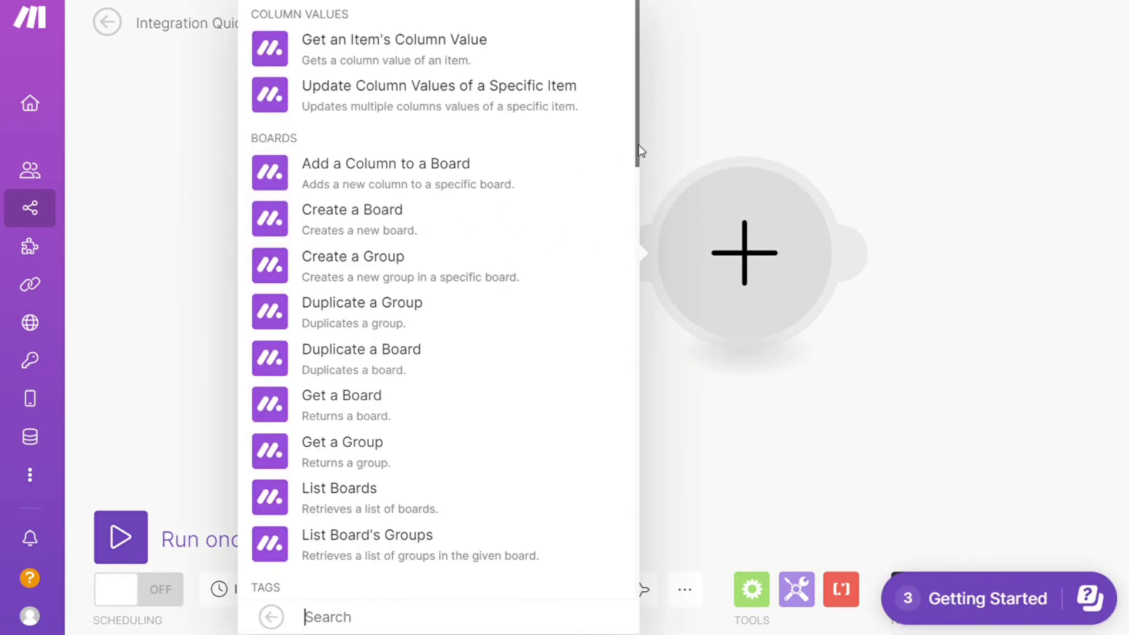
mouse_move(640, 149)
left_mouse_down()
mouse_move(636, 233)
mouse_move(631, 144)
left_mouse_up()
left_click(438, 275)
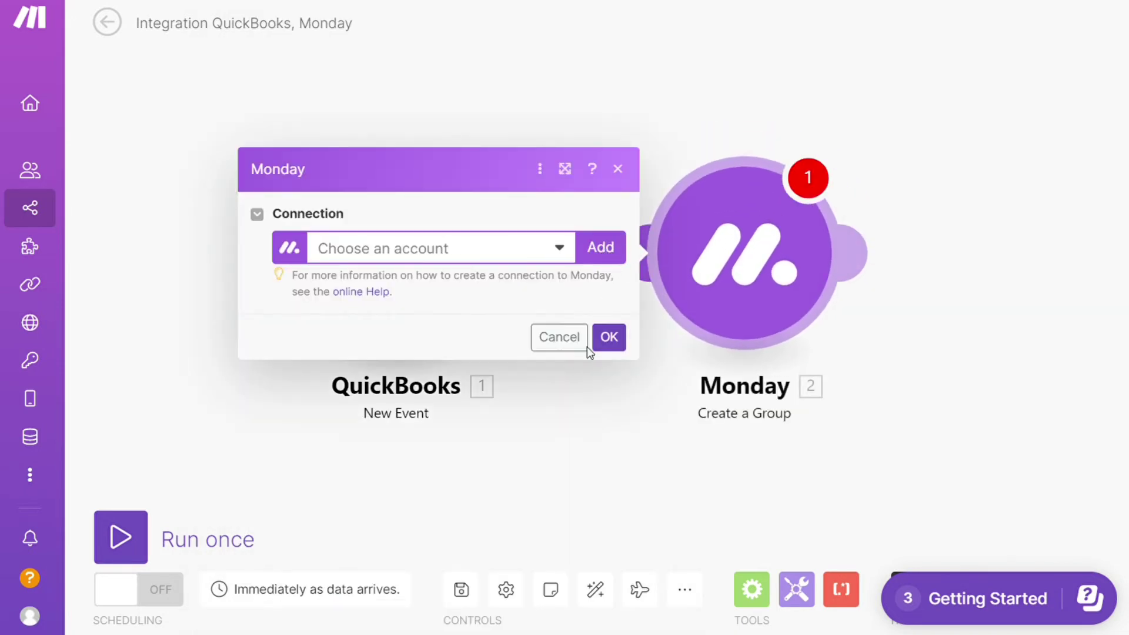
left_click(564, 423)
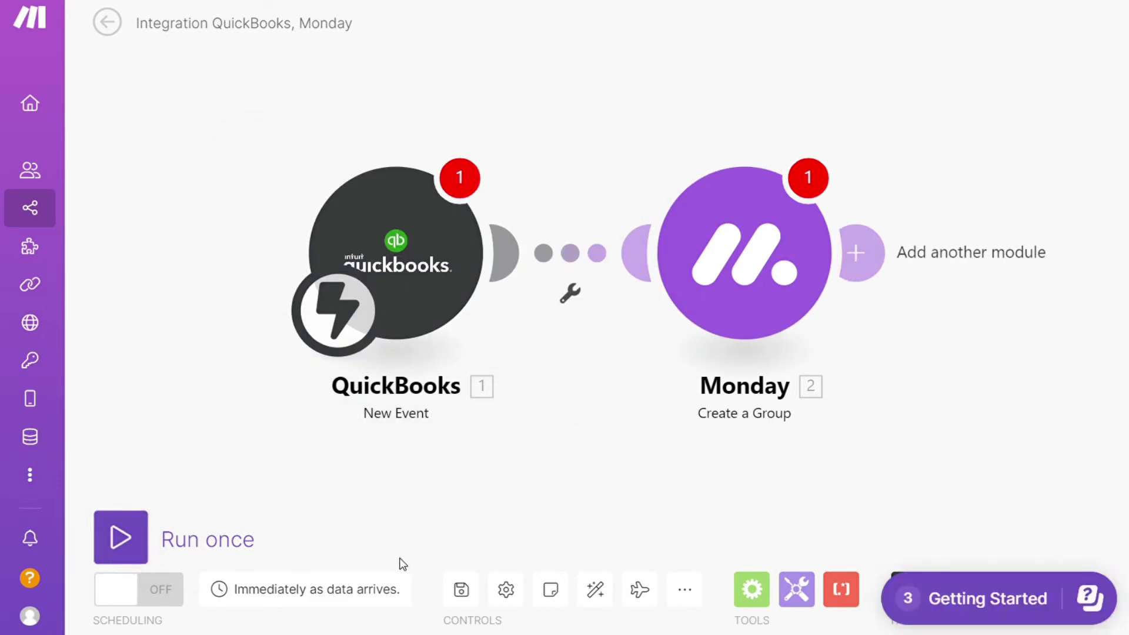
mouse_move(31, 245)
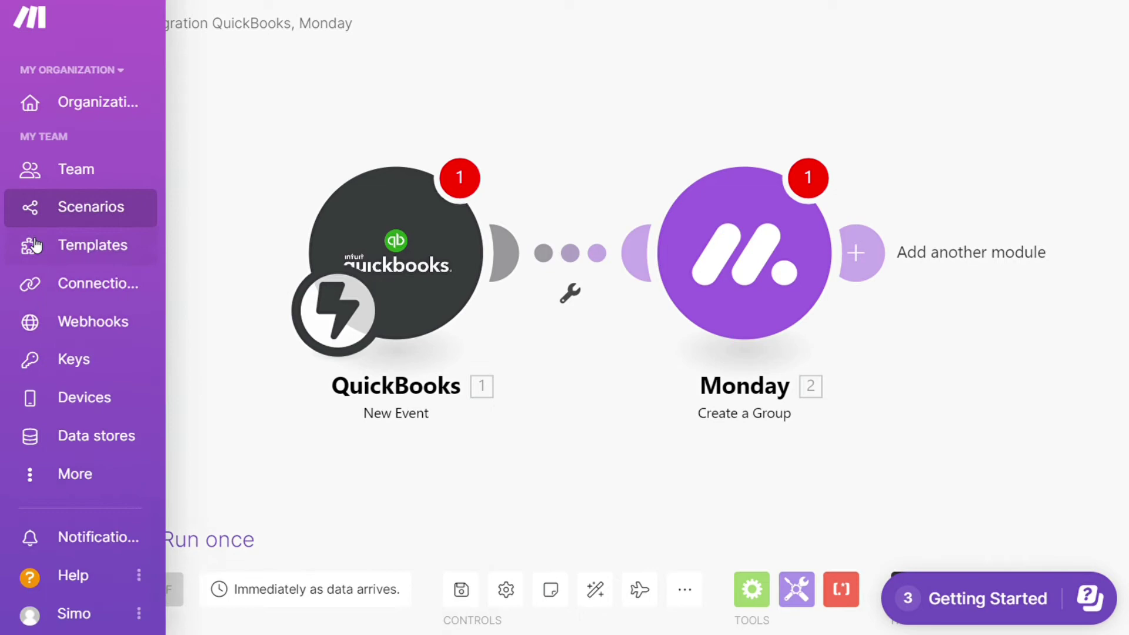
Leave for the Templates gallery, discarding the unsaved scenario changes.
left_click(115, 248)
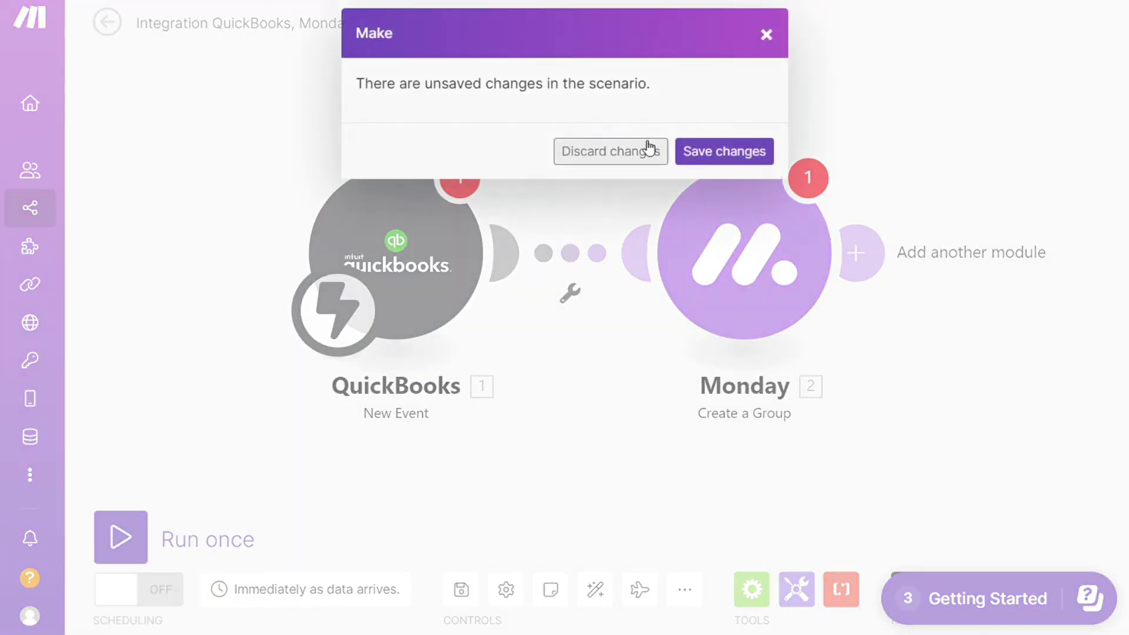
left_click(611, 151)
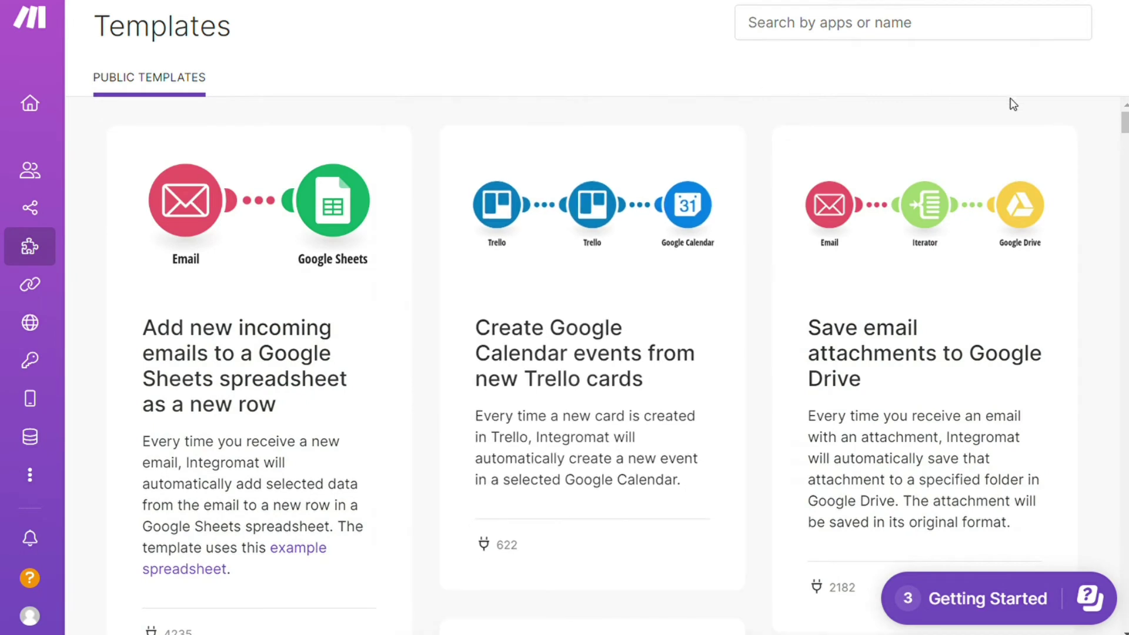
Filter the public templates to the Monday app via the search field.
left_click(855, 23)
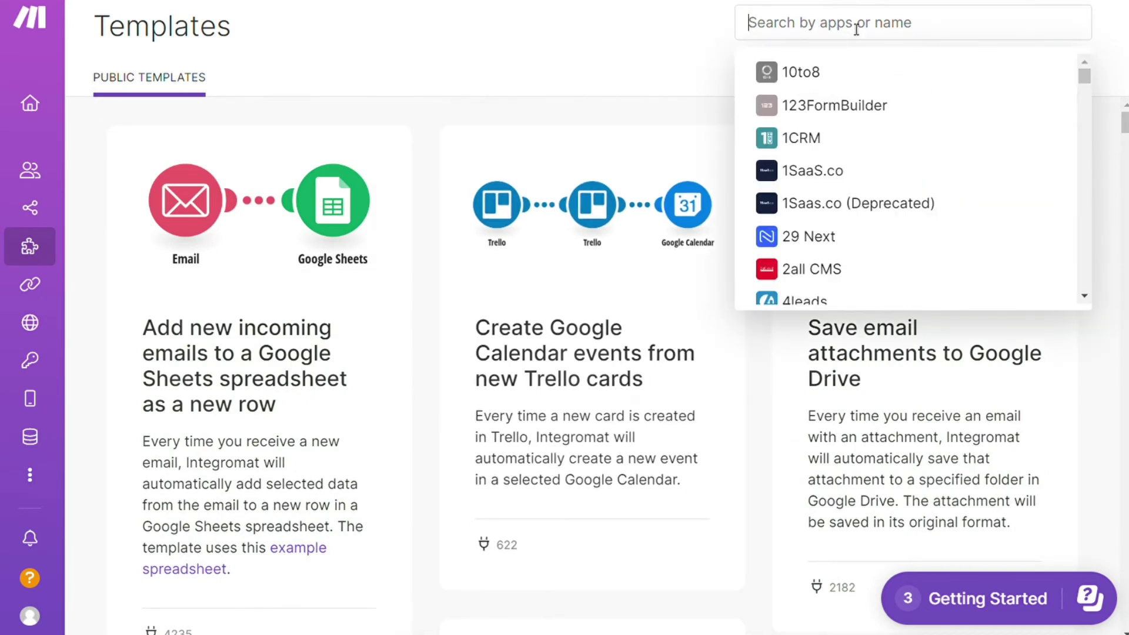
type("monday")
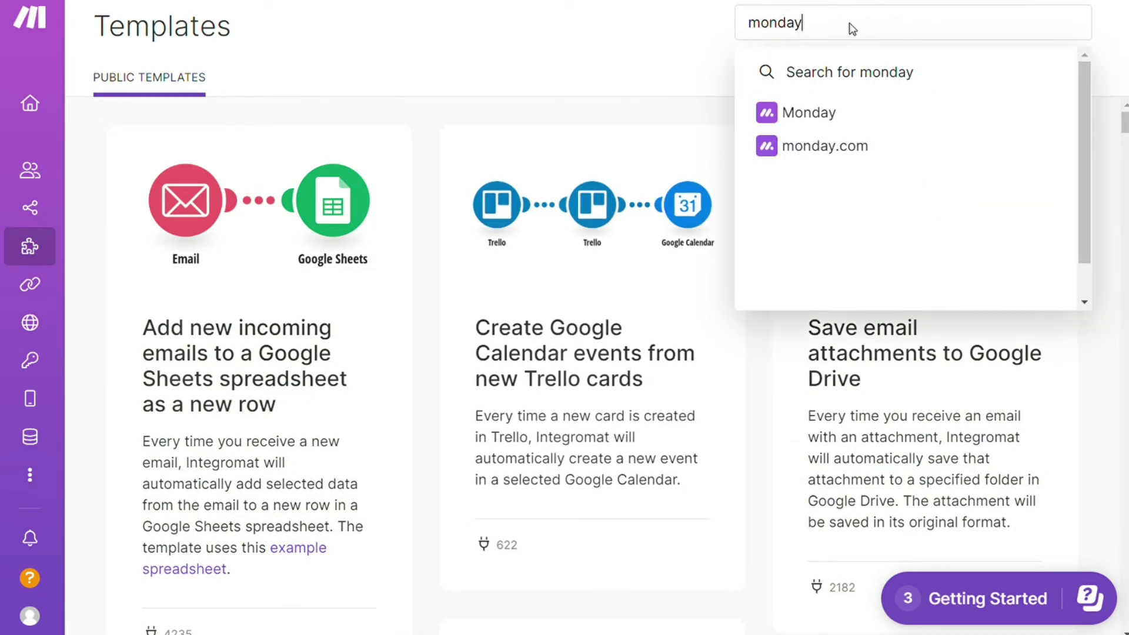
left_click(809, 111)
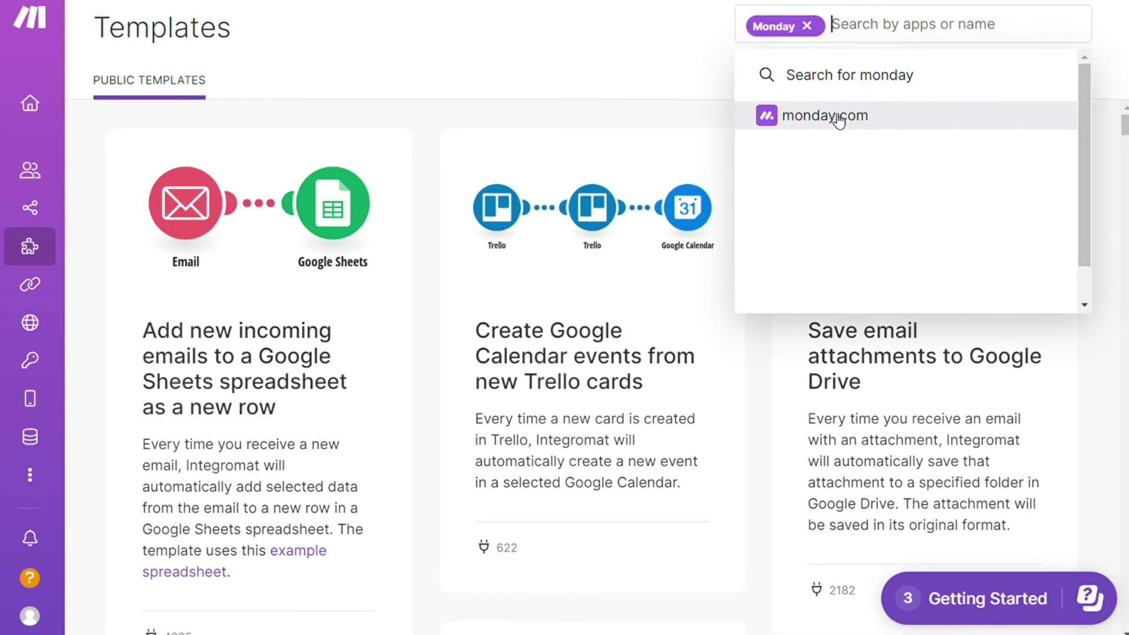
left_click(664, 123)
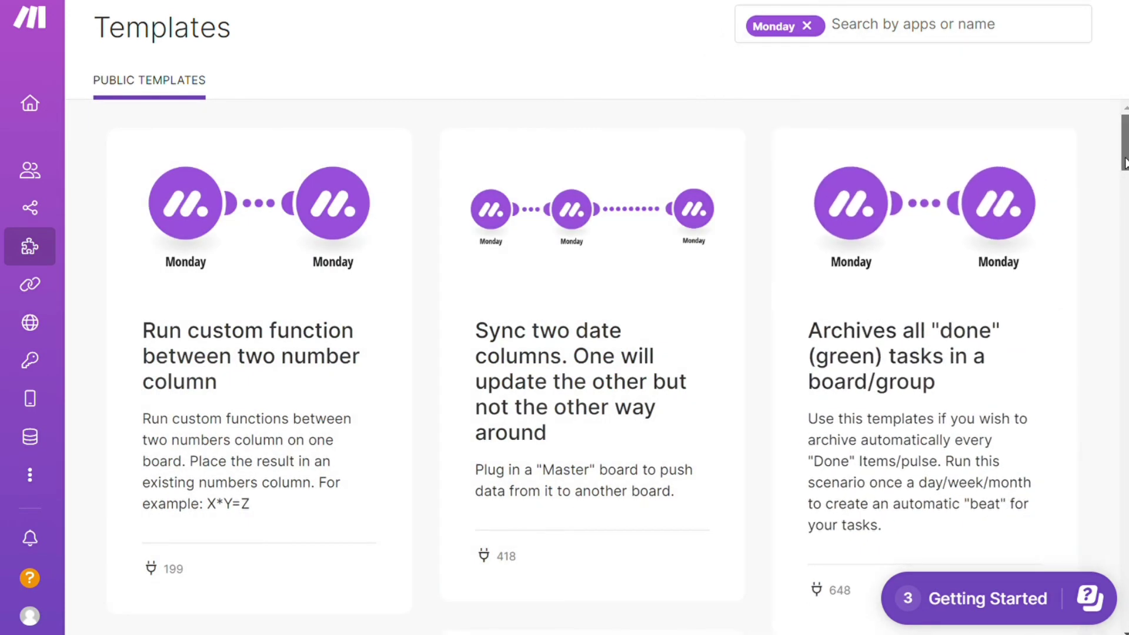
left_click_drag(1124, 163, 1109, 335)
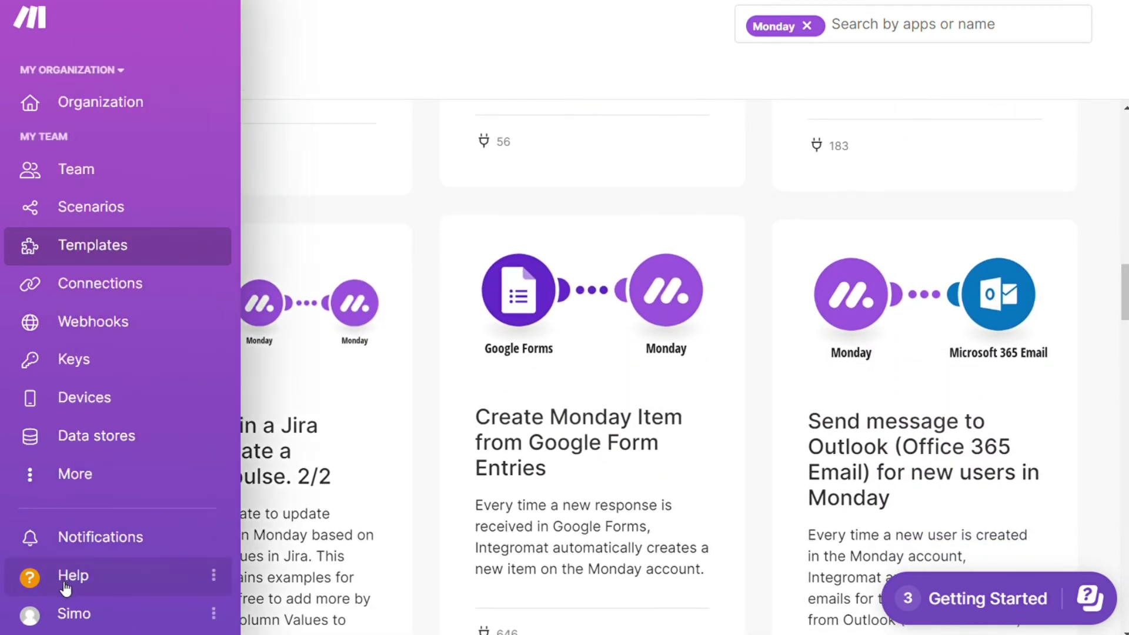
Reach the Contact Support form from the sidebar Help menu.
left_click(72, 576)
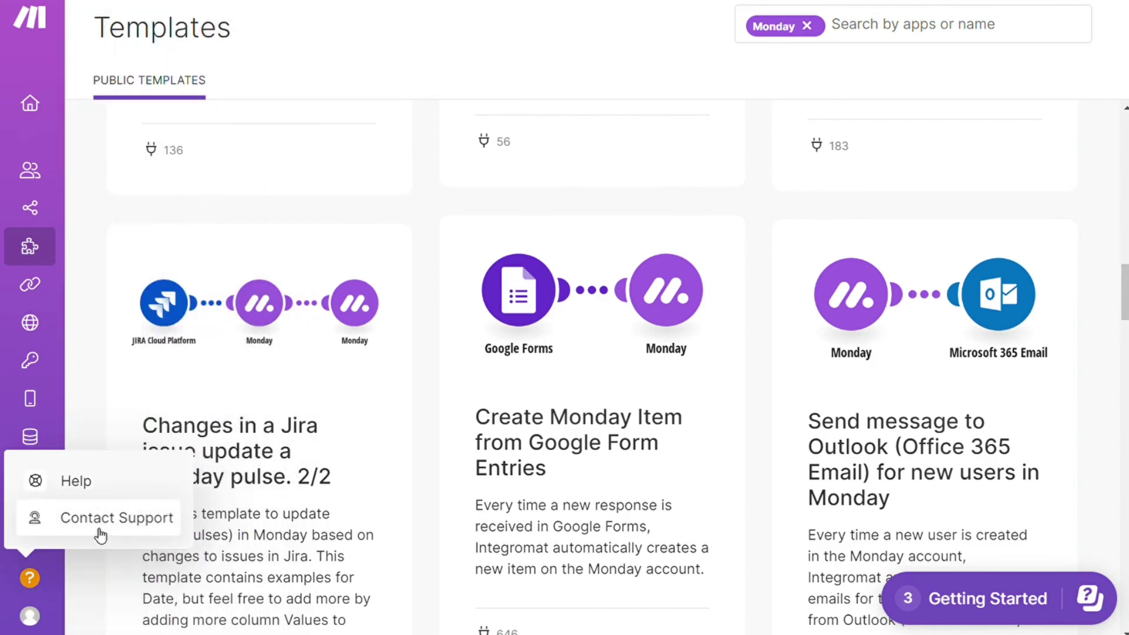
left_click(115, 518)
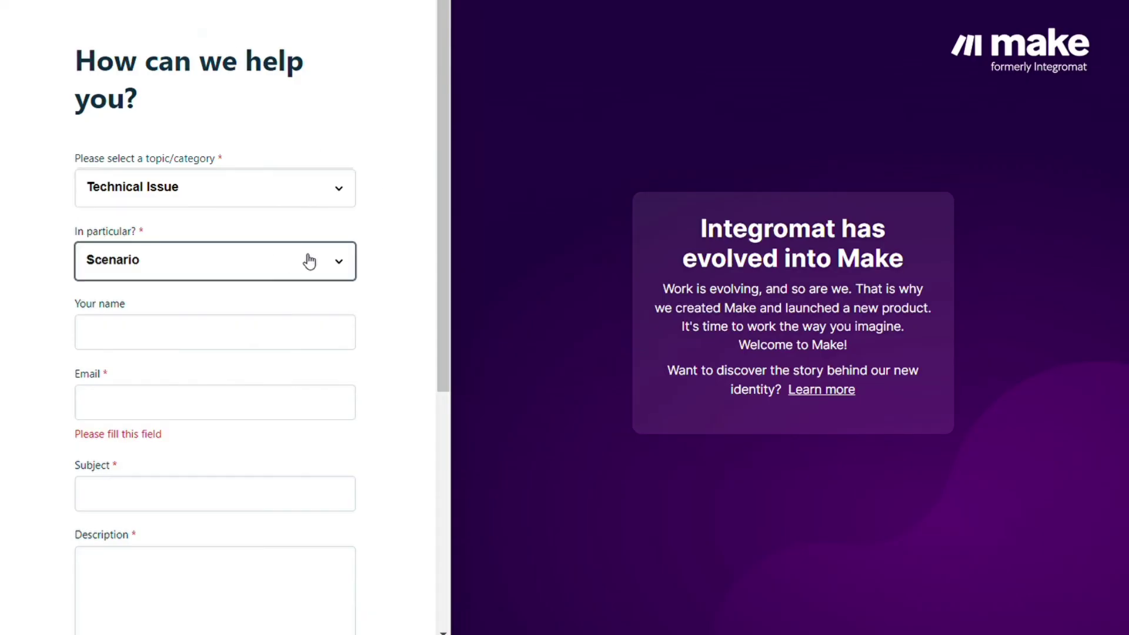
left_click_drag(445, 229, 440, 426)
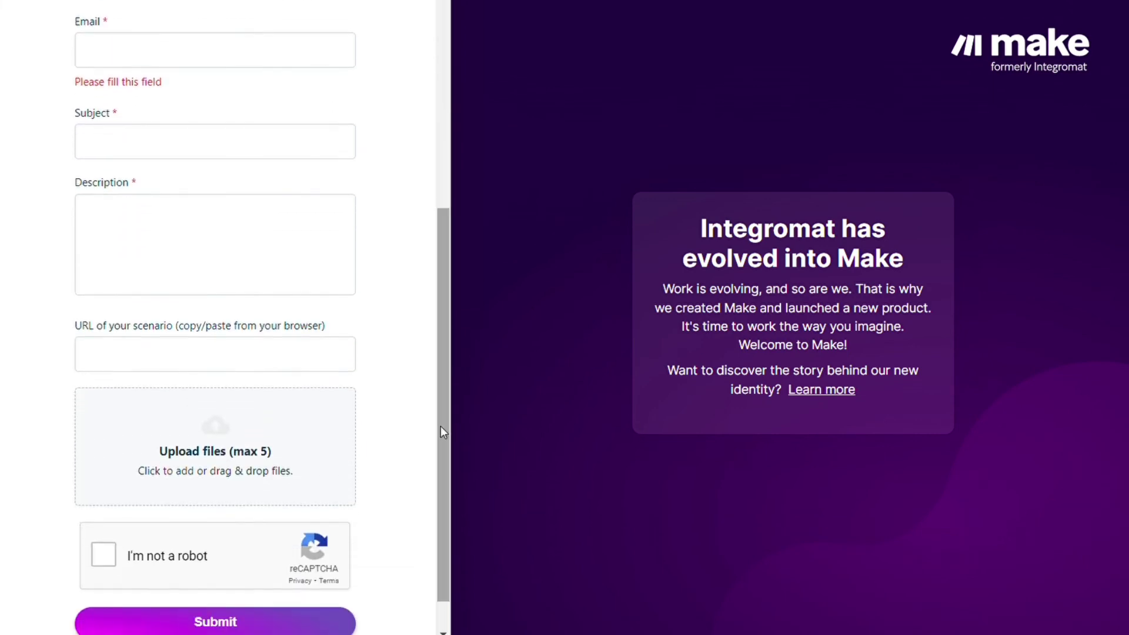